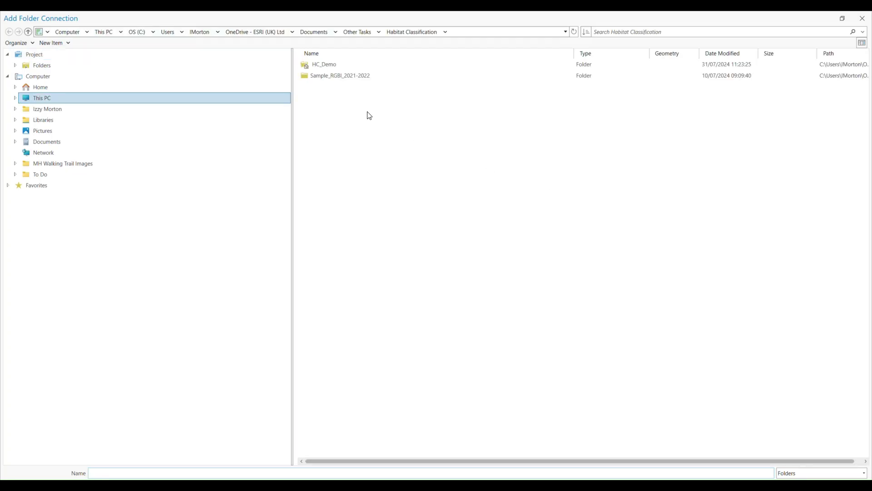
# Add a folder connection to Sample_RGBI_2021-2022 under Catalog Folders.
pyautogui.click(358, 76)
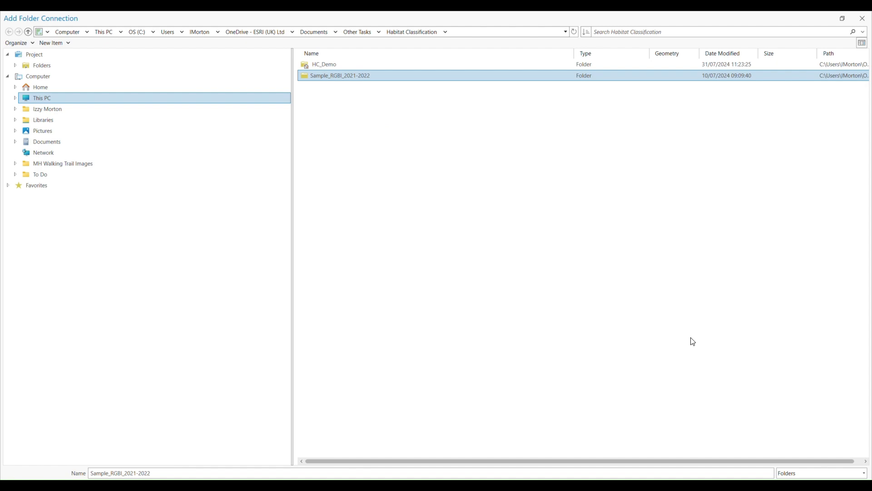
pyautogui.press('Return')
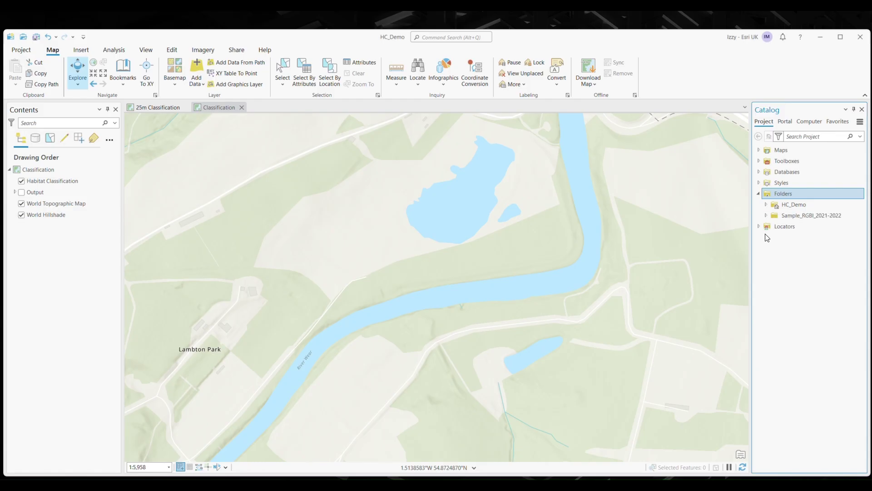
# Add RGBI_25cm_2021.tif from the Mosaics folder into the Habitat Classification group.
pyautogui.click(765, 215)
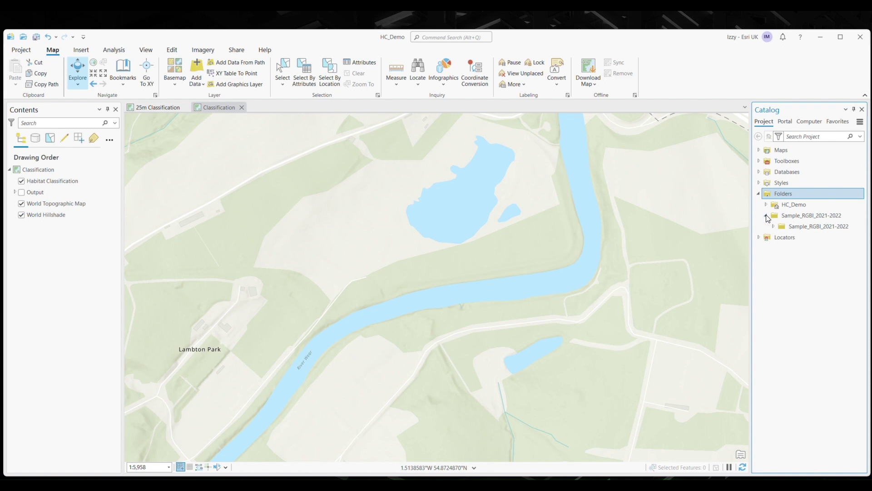
pyautogui.click(774, 226)
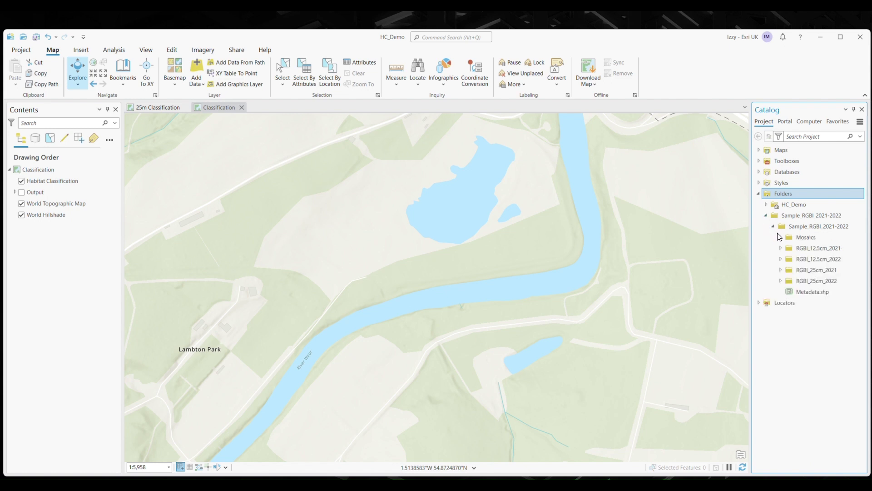
pyautogui.click(781, 237)
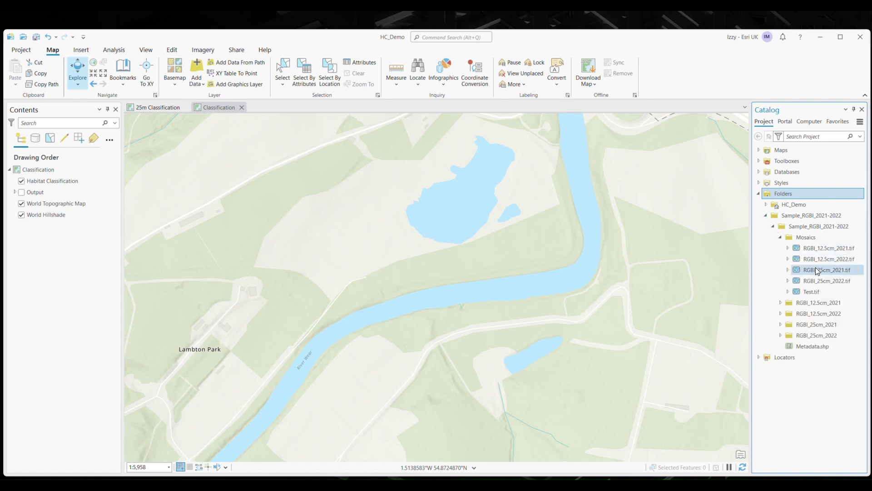
pyautogui.moveTo(818, 271)
pyautogui.mouseDown()
pyautogui.moveTo(408, 240)
pyautogui.moveTo(48, 183)
pyautogui.mouseUp()
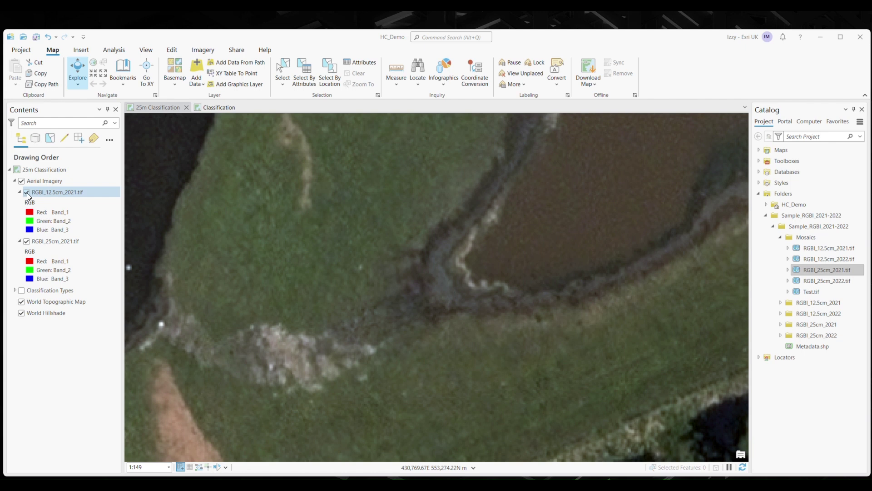
# Toggle RGBI_12.5cm_2021.tif off and on to compare with 25cm imagery, then view the Classification map.
pyautogui.click(26, 192)
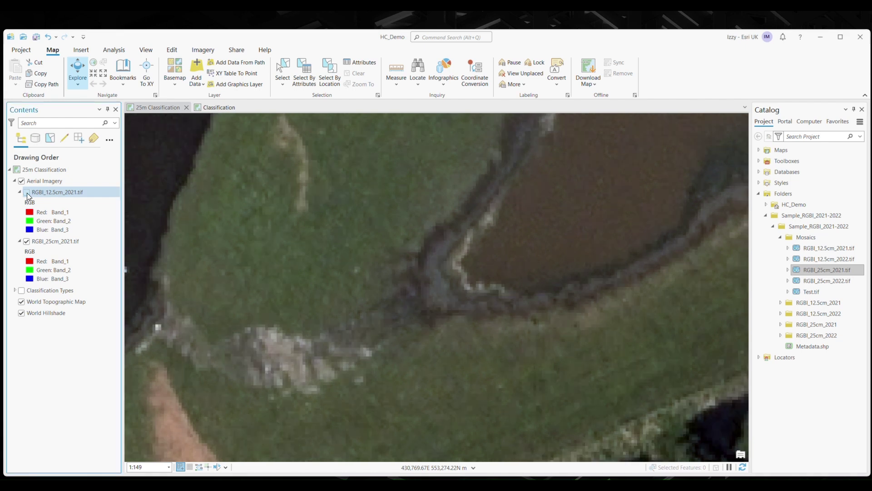
pyautogui.click(26, 193)
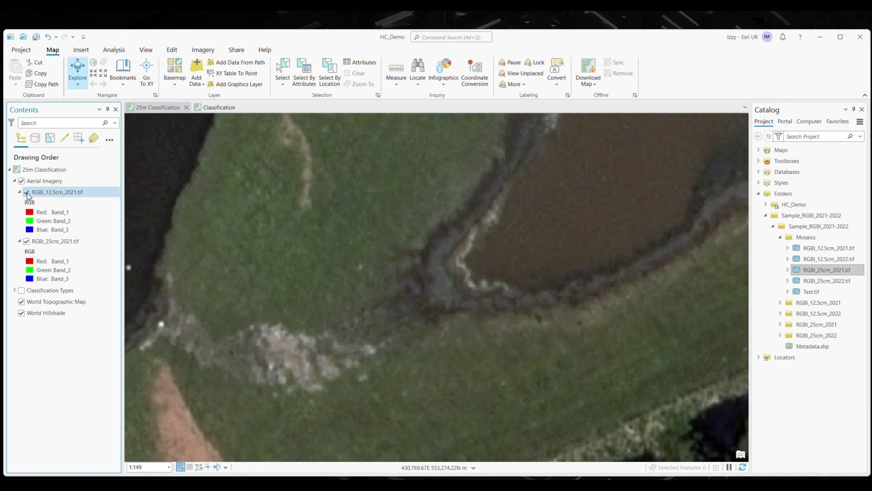
pyautogui.click(26, 192)
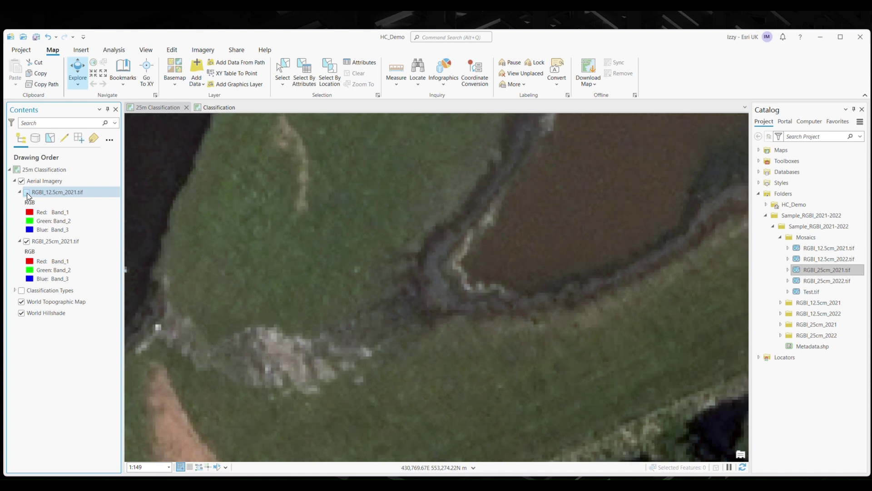
pyautogui.click(26, 193)
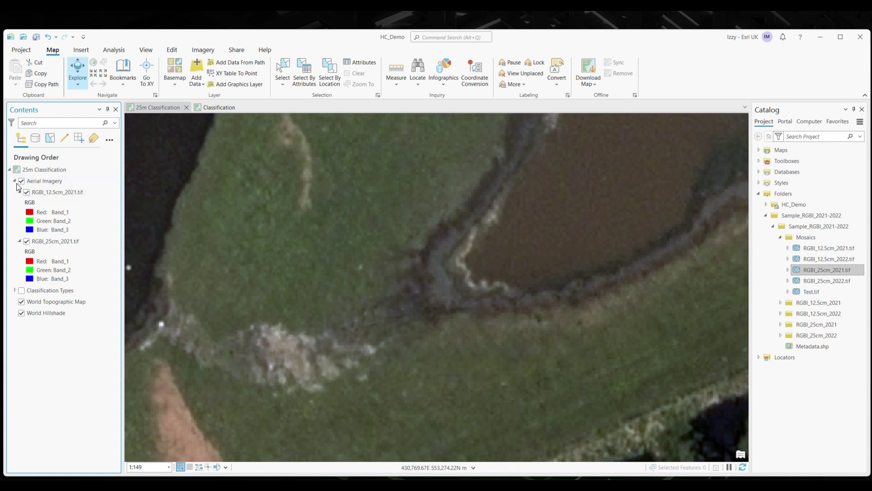
pyautogui.click(15, 181)
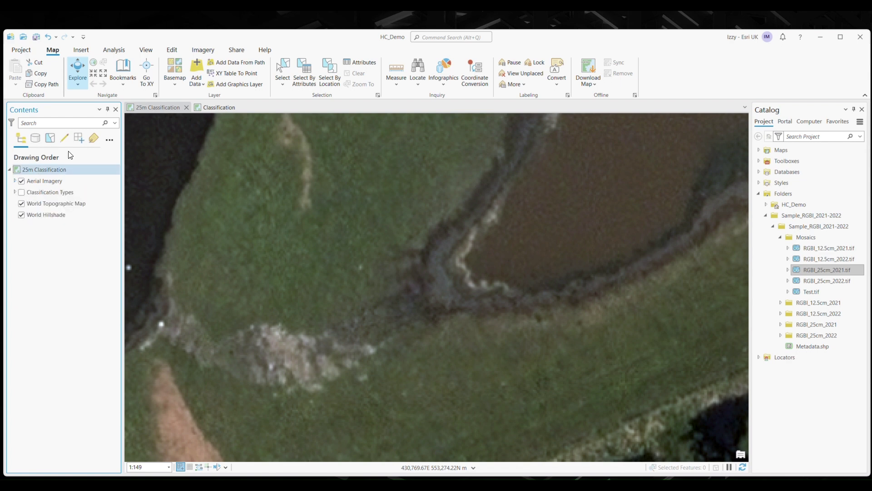
pyautogui.click(219, 107)
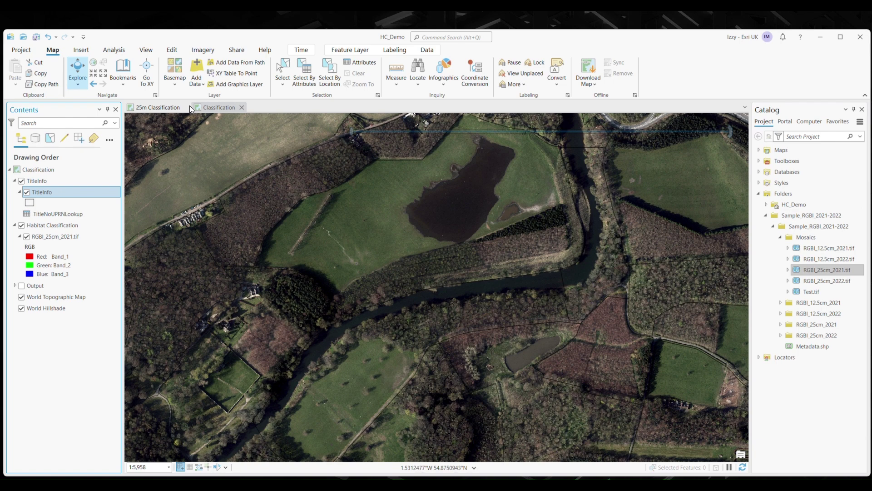
# Select the two riverside parcels and make a TitleInfo selection layer from them.
pyautogui.click(283, 68)
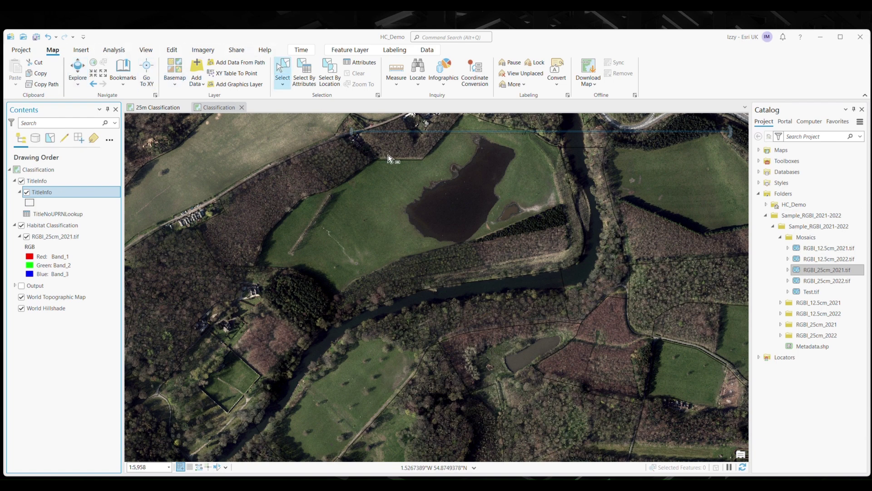
pyautogui.click(454, 311)
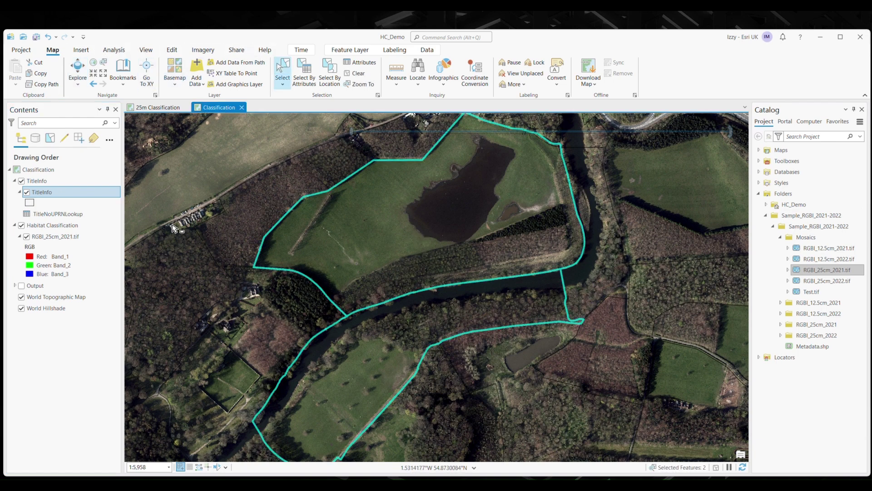
pyautogui.rightClick(77, 190)
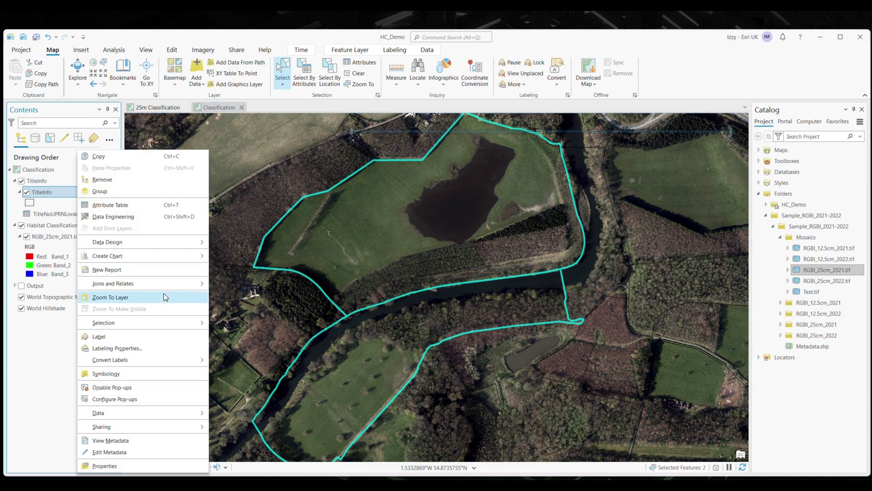
pyautogui.moveTo(175, 327)
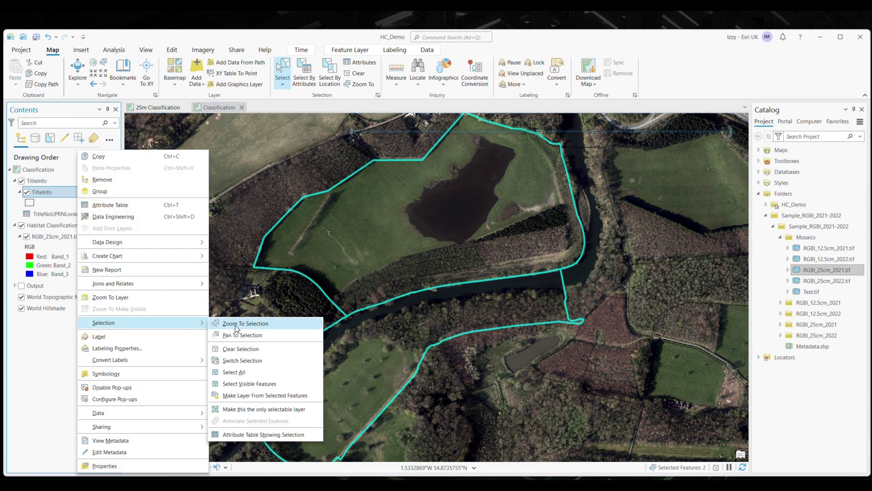
pyautogui.click(293, 396)
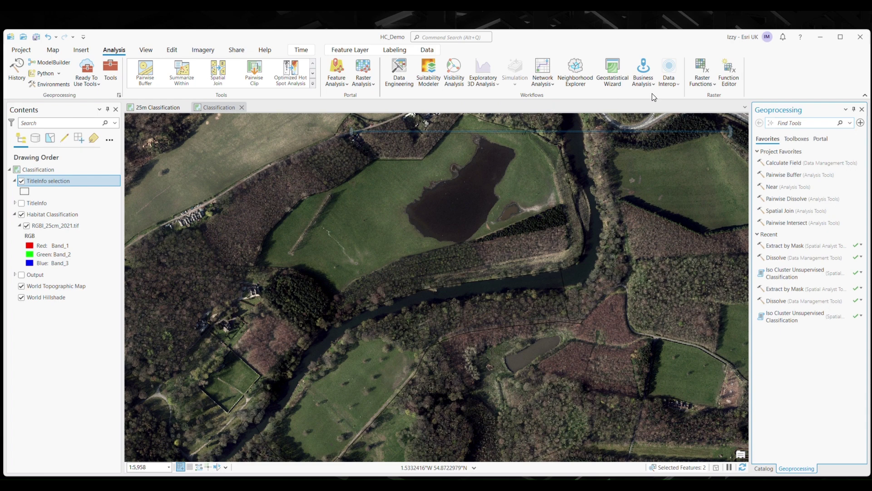
# Dissolve TitleInfo selection into TitleInfoselection_Dissolve, dropping the trailing 9 from the output name.
pyautogui.click(803, 123)
pyautogui.write('dissolve')
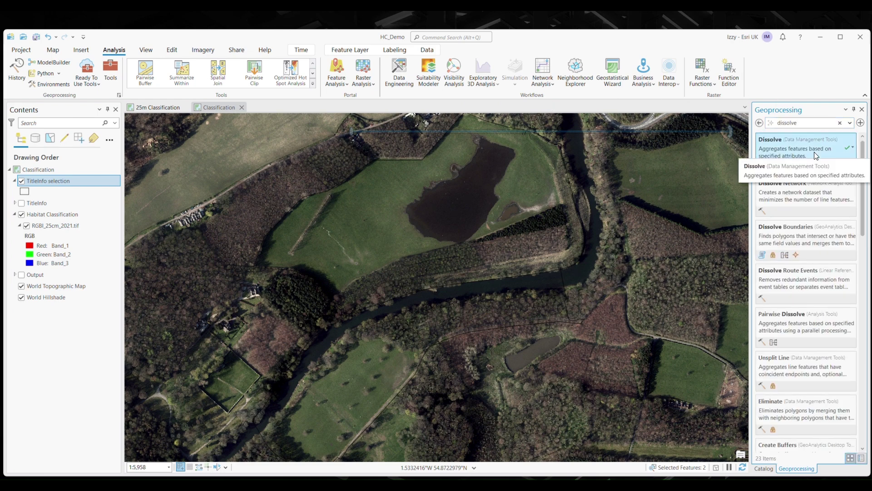
pyautogui.click(816, 153)
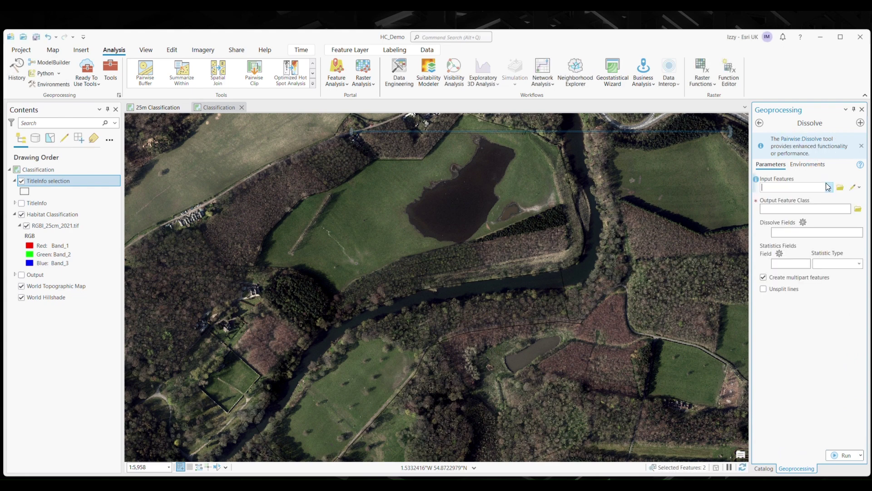
pyautogui.click(829, 187)
pyautogui.click(828, 197)
pyautogui.click(837, 208)
pyautogui.press('BackSpace')
pyautogui.click(846, 456)
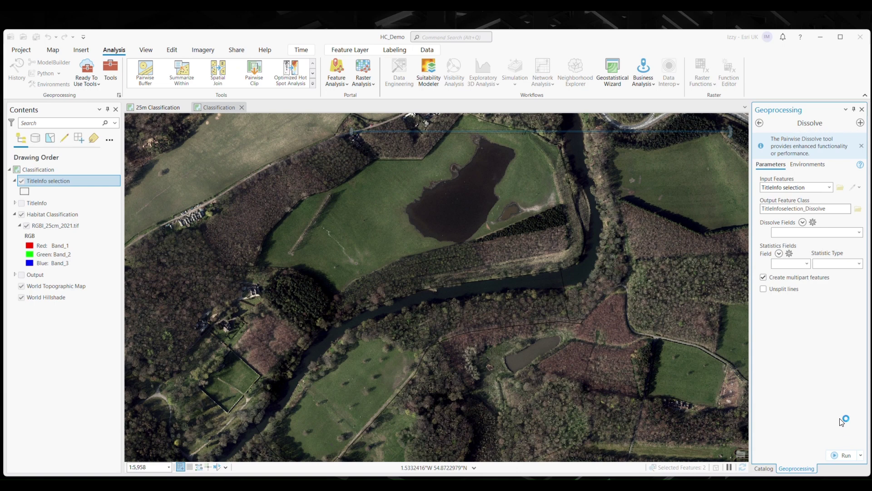
pyautogui.click(759, 123)
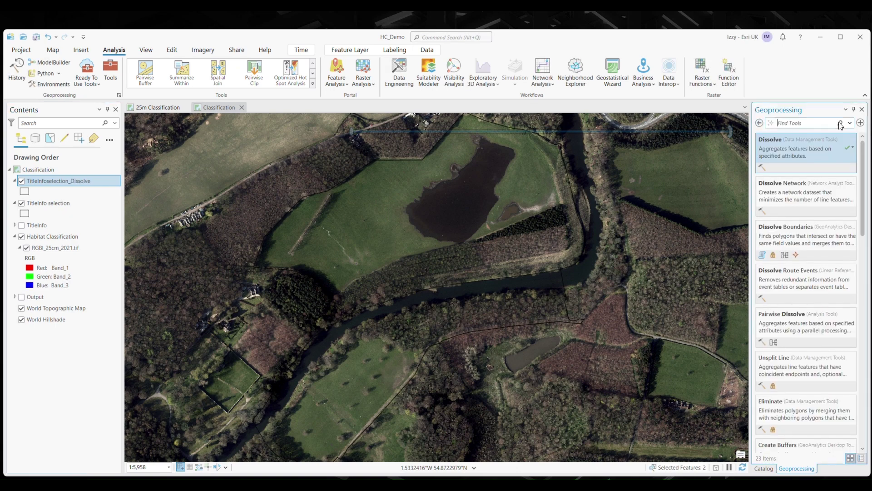
# Run Extract by Mask on RGBI_25cm_2021.tif with TitleInfoselection_Dissolve as the mask.
pyautogui.write('extract')
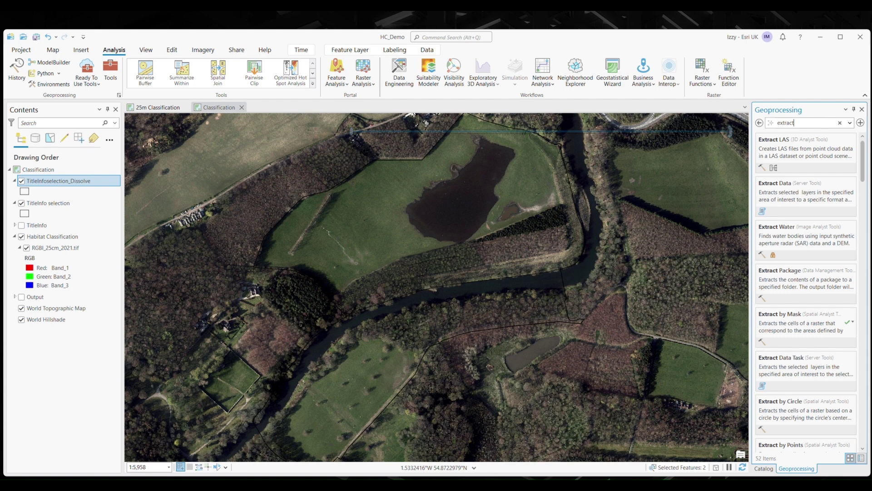
pyautogui.click(822, 317)
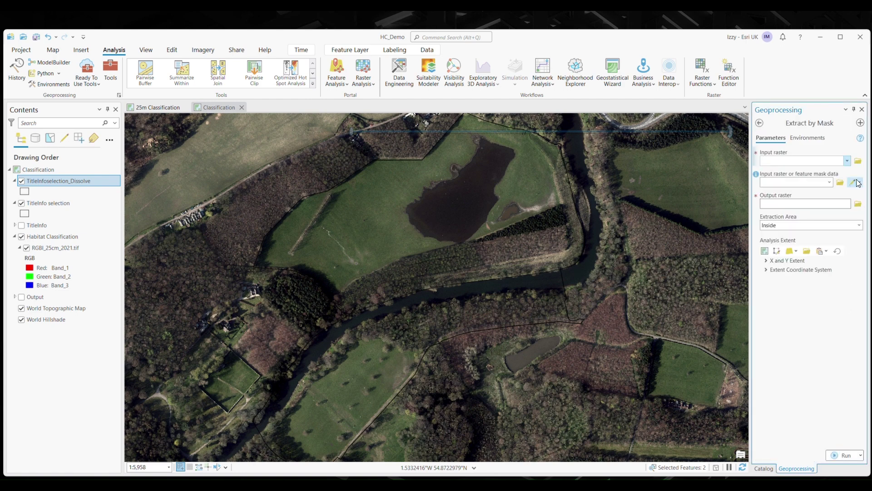
pyautogui.click(847, 161)
pyautogui.click(844, 177)
pyautogui.click(830, 182)
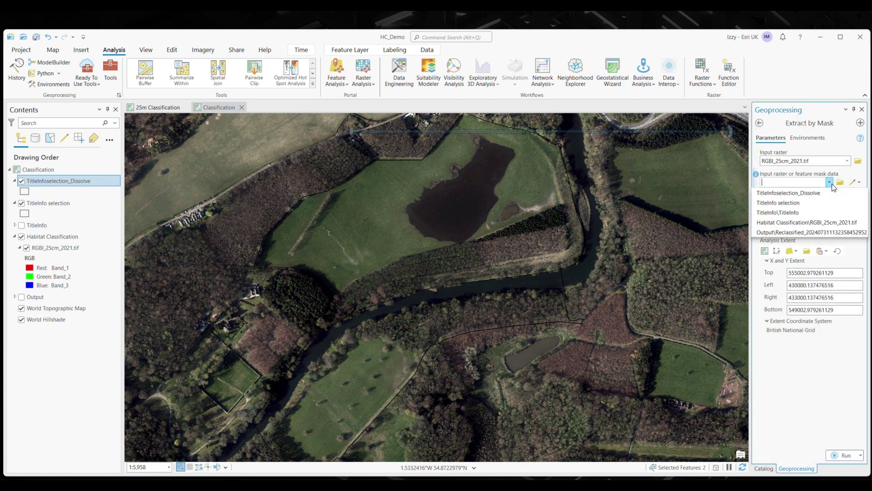
pyautogui.click(833, 195)
pyautogui.click(844, 455)
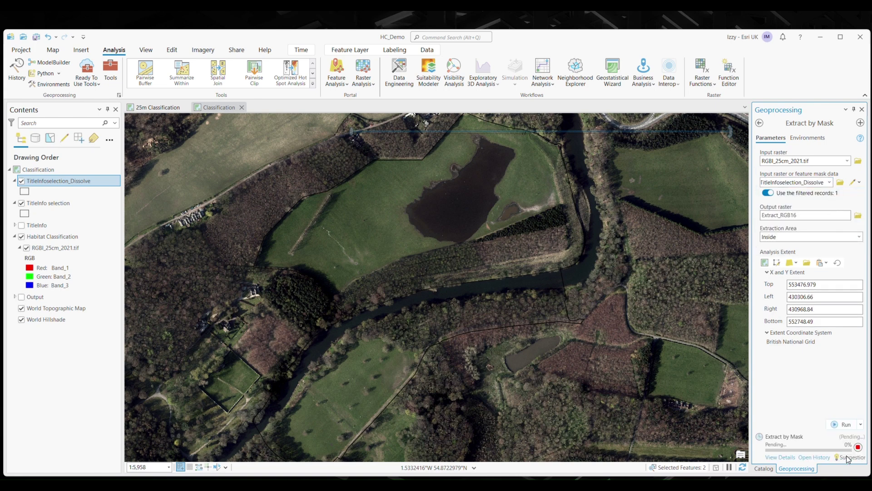
# Hide the original RGBI_25cm_2021.tif layer and collapse the Habitat Classification group.
pyautogui.click(27, 285)
pyautogui.click(15, 274)
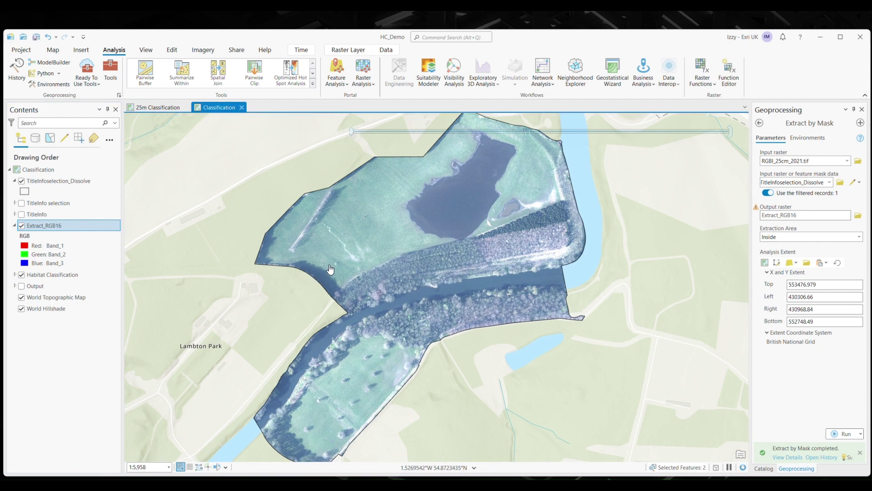
pyautogui.click(349, 49)
# Apply a Minimum Maximum stretch to the Extract_RGB16 imagery.
pyautogui.click(338, 75)
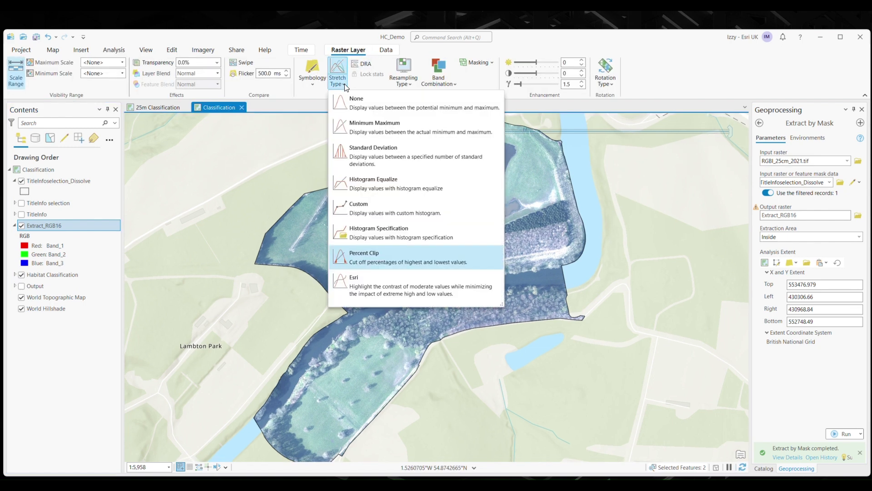
pyautogui.click(412, 126)
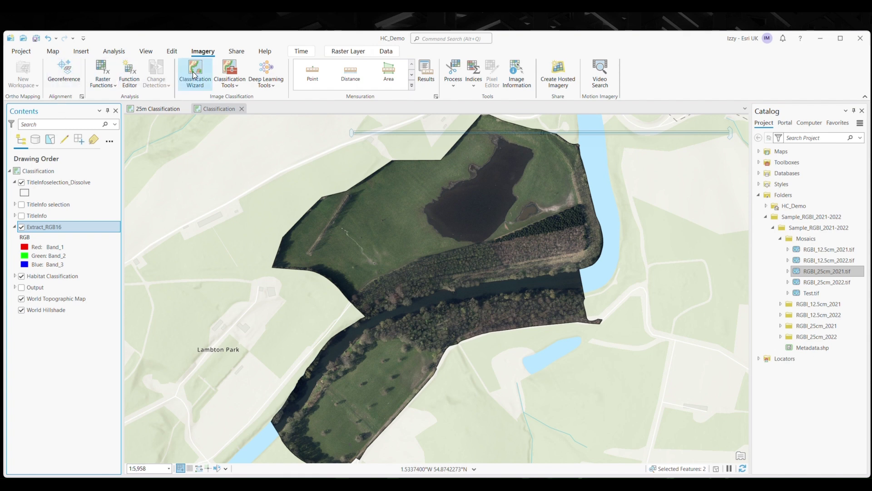
# Launch the Image Classification Wizard and review the Classification Method options.
pyautogui.click(209, 70)
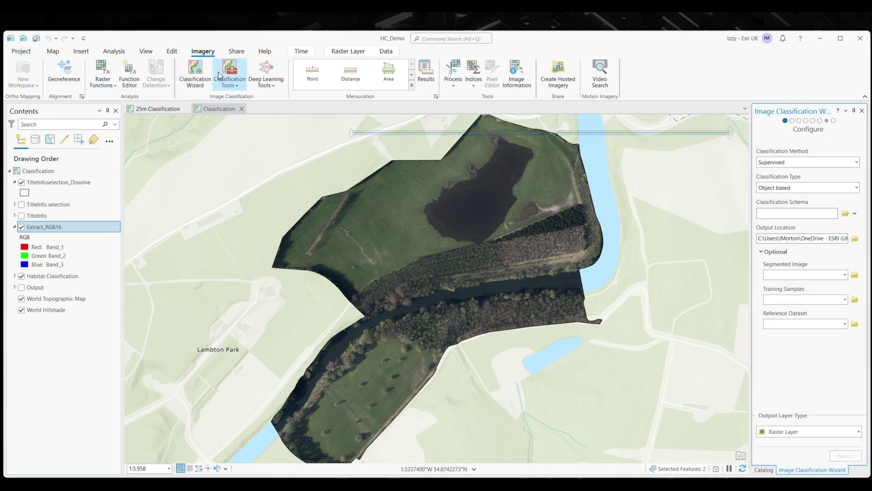
pyautogui.click(854, 162)
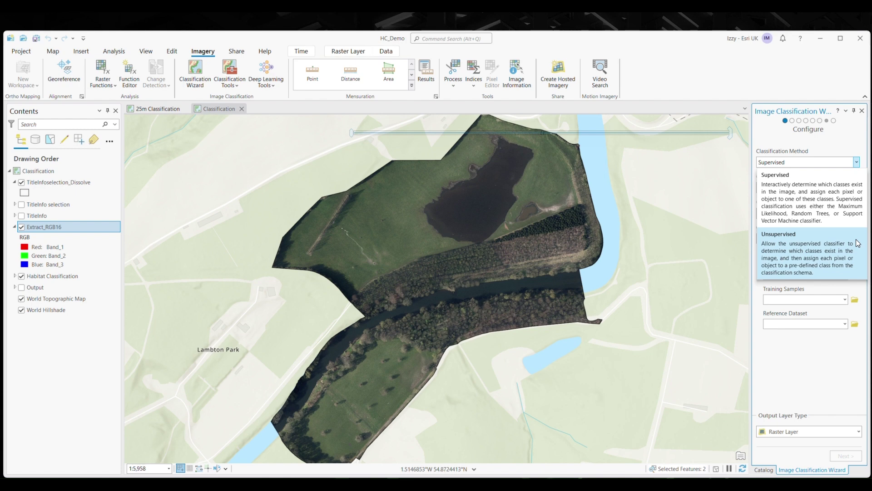
# Set the wizard's method to Unsupervised and review the Classification Type options.
pyautogui.click(858, 243)
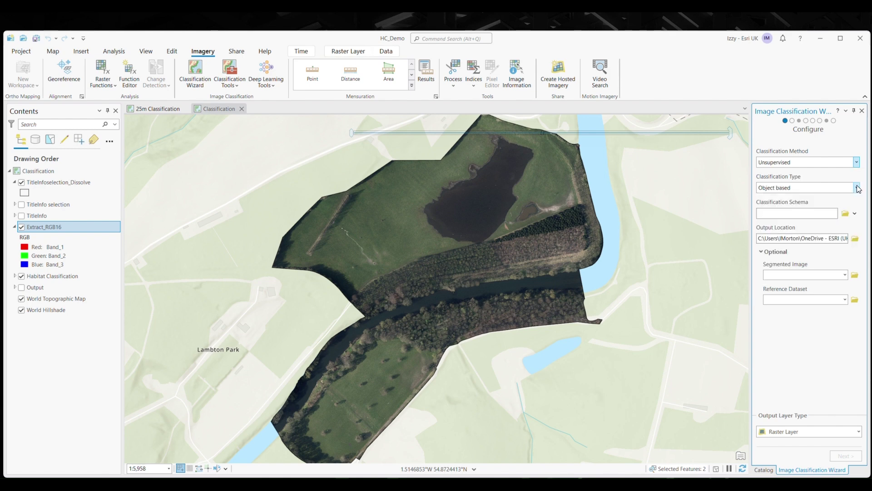
pyautogui.click(858, 188)
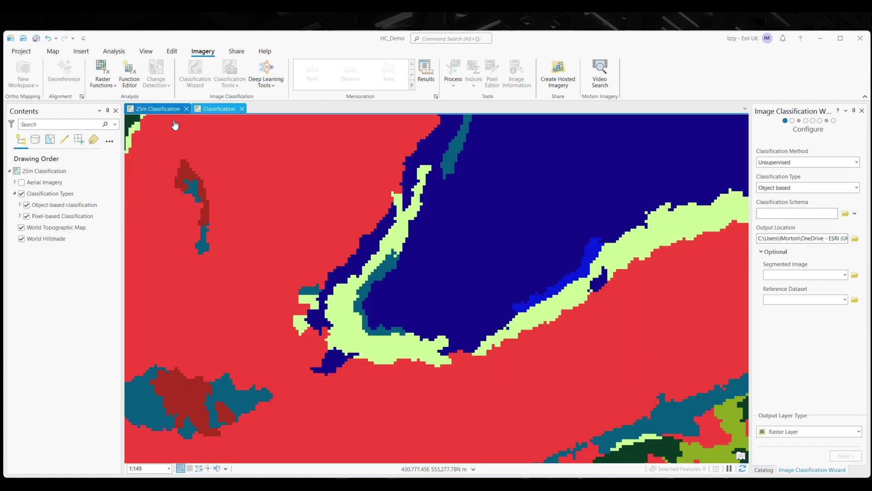
# Hide and reshow the Object-based classification layer to compare it with the pixel-based result.
pyautogui.click(27, 205)
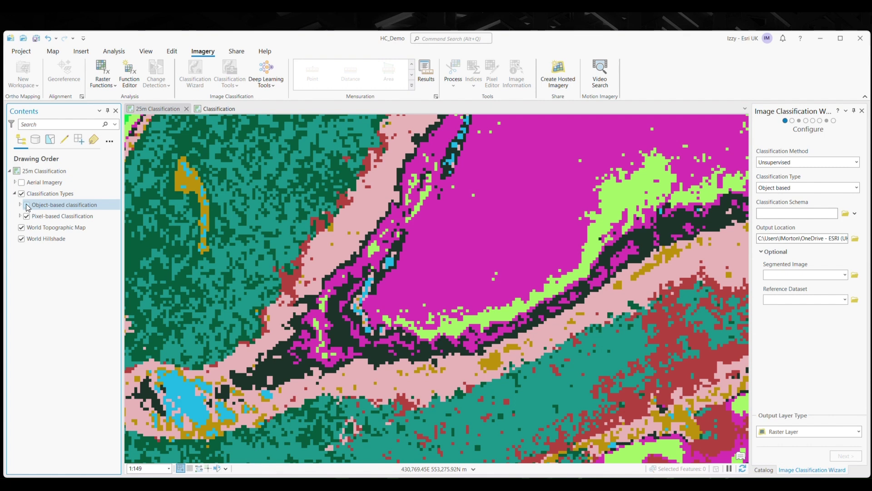
pyautogui.click(26, 205)
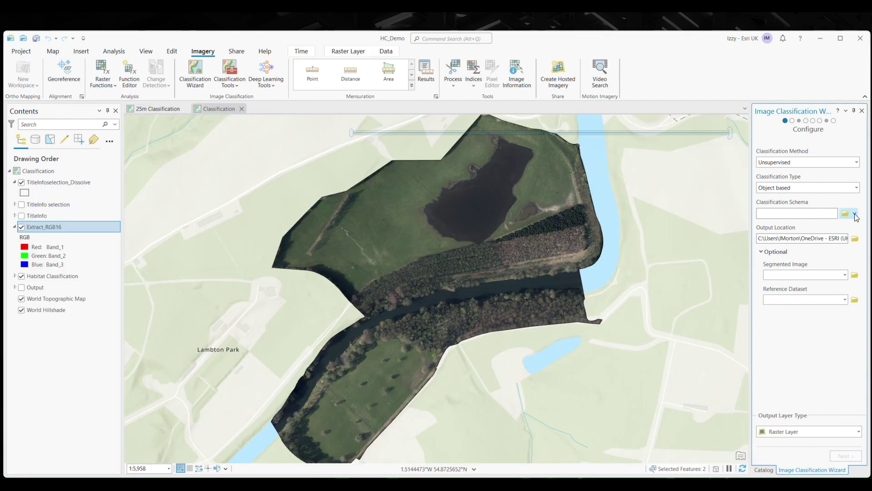
# Choose the default NLCD2011 classification schema and continue to the Segmentation settings.
pyautogui.click(856, 213)
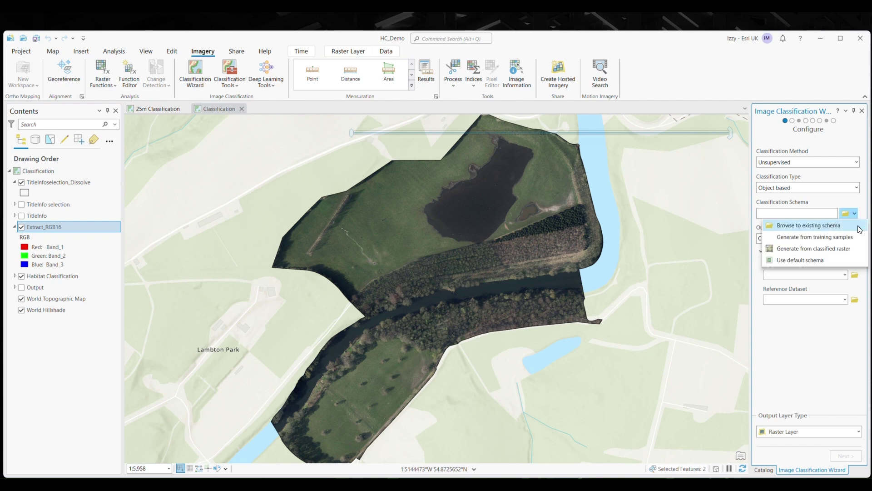
pyautogui.click(860, 262)
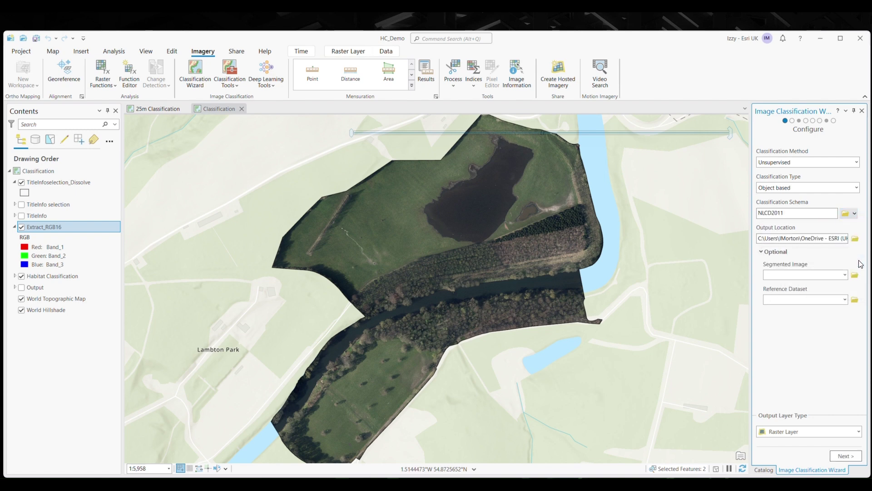
pyautogui.click(859, 458)
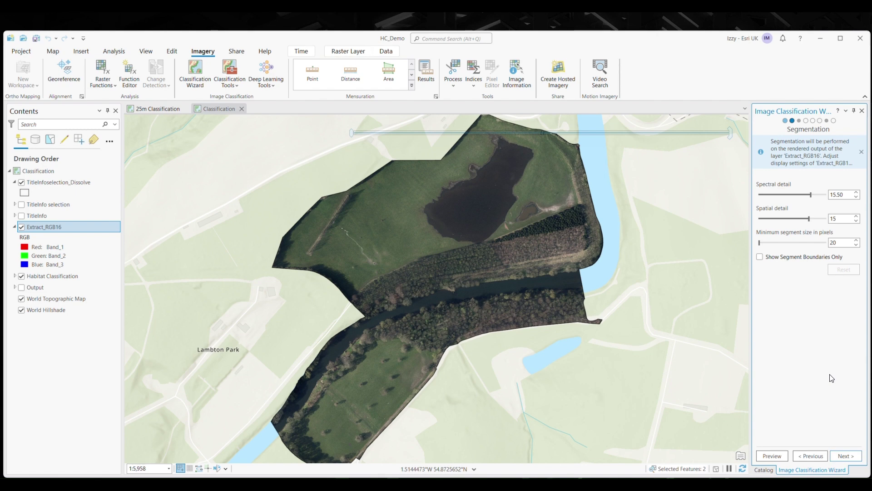
# Raise spectral detail to 19.50 and spatial detail to 19, then continue to Train.
pyautogui.moveTo(811, 195); pyautogui.dragTo(825, 196)
pyautogui.click(826, 218)
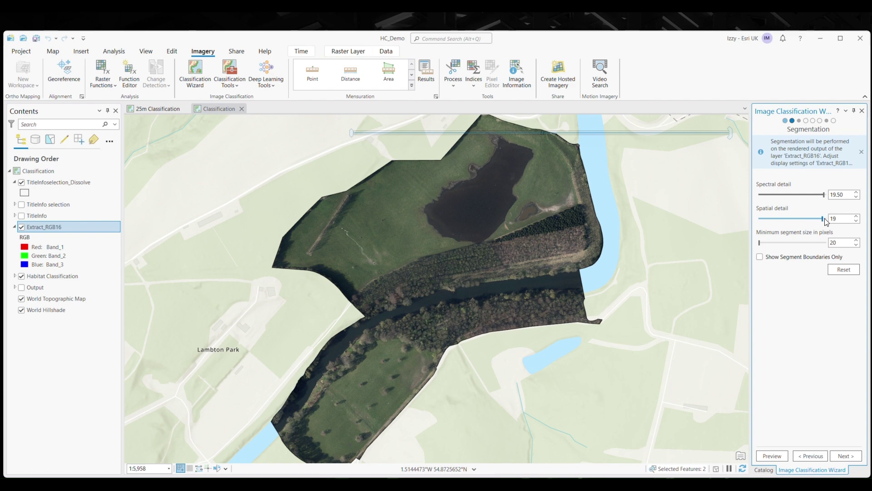
pyautogui.click(846, 456)
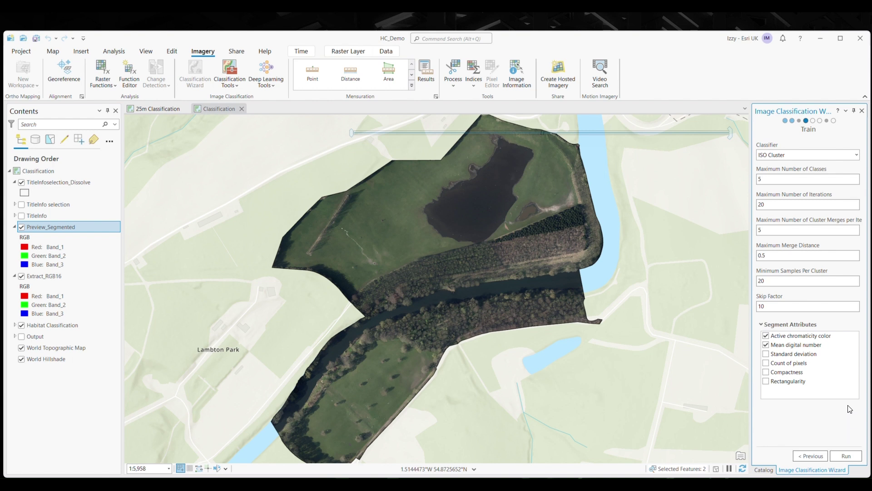
# Set Maximum Number of Classes to 10 and run the ISO Cluster training preview.
pyautogui.click(778, 178)
pyautogui.press('BackSpace')
pyautogui.write('100')
pyautogui.click(846, 456)
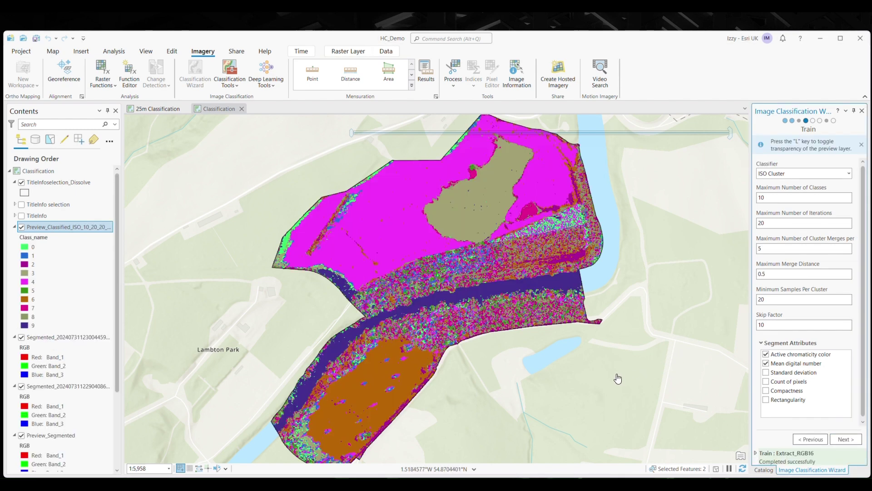
pyautogui.scroll(2, 445, 326)
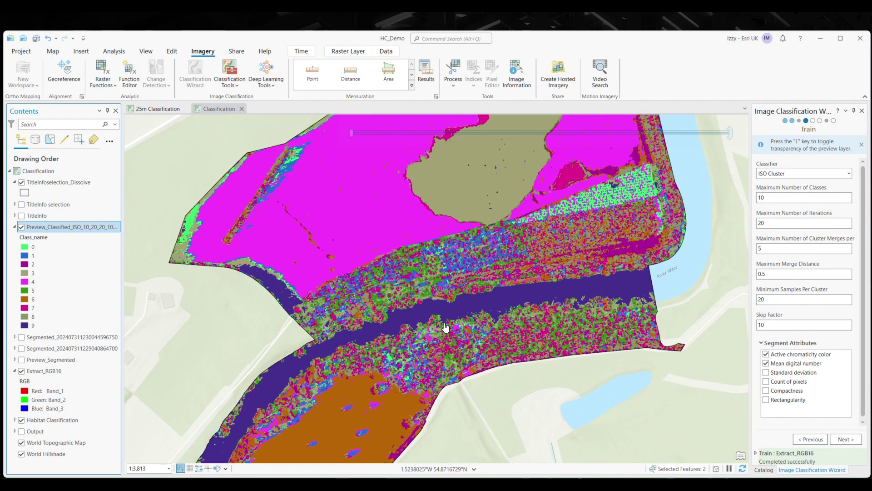
# Generate the classified dataset and add a new Grassland class in Assign Classes.
pyautogui.click(848, 439)
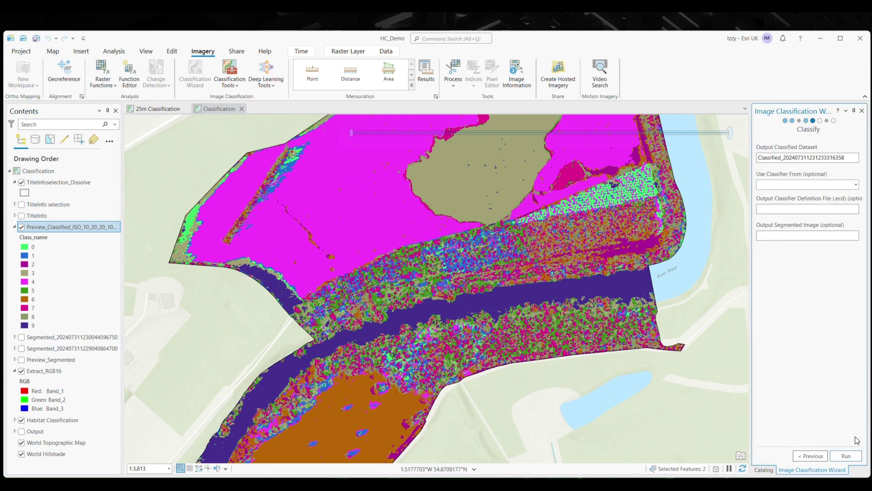
pyautogui.click(857, 457)
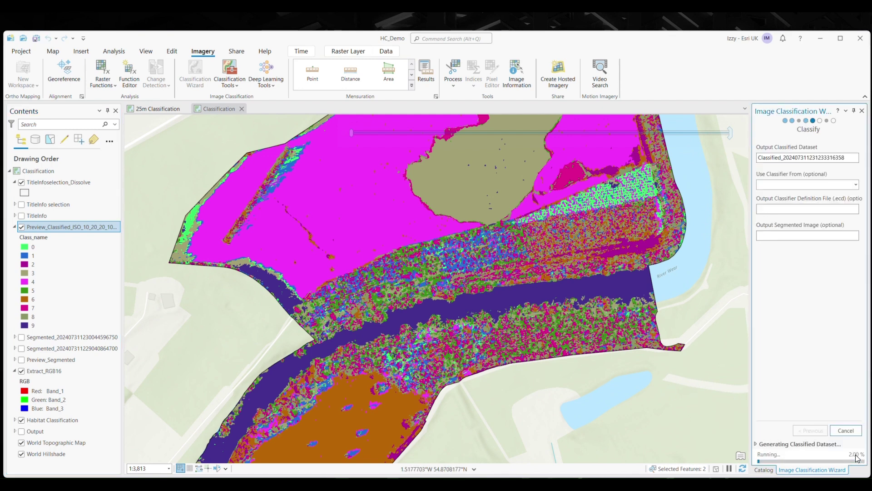
pyautogui.click(848, 439)
pyautogui.click(808, 149)
pyautogui.write('Grassland')
pyautogui.click(811, 453)
# Reassign old classes 3, 7 and 9 to Water by picking them on the map.
pyautogui.click(762, 180)
pyautogui.click(473, 187)
pyautogui.click(572, 174)
pyautogui.click(464, 272)
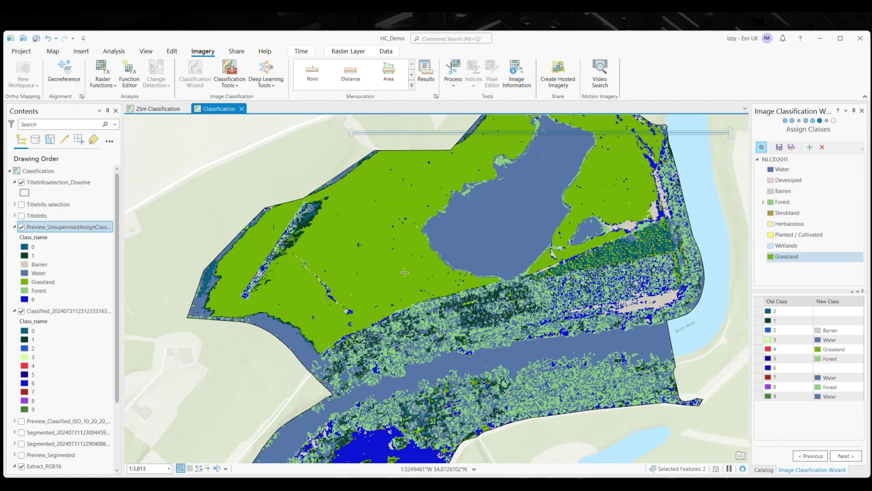
# Assign old classes 1 and 0 to Mixed Forest under the Forest class.
pyautogui.scroll(-3, 553, 247)
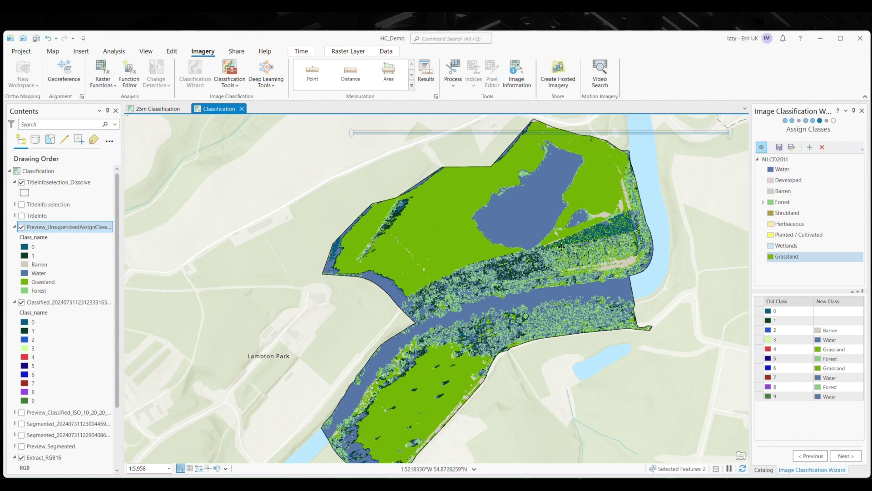
pyautogui.scroll(5, 552, 247)
pyautogui.click(764, 201)
pyautogui.click(796, 225)
pyautogui.click(448, 297)
pyautogui.click(763, 316)
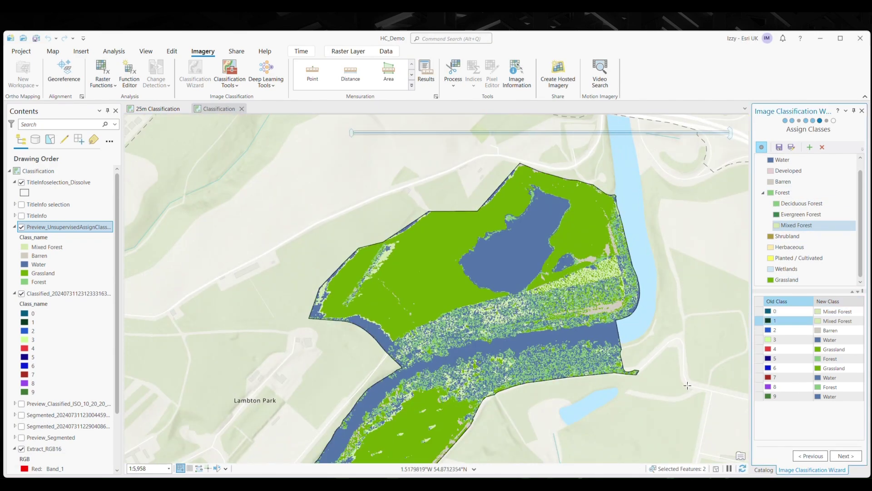
pyautogui.moveTo(687, 405); pyautogui.dragTo(664, 357)
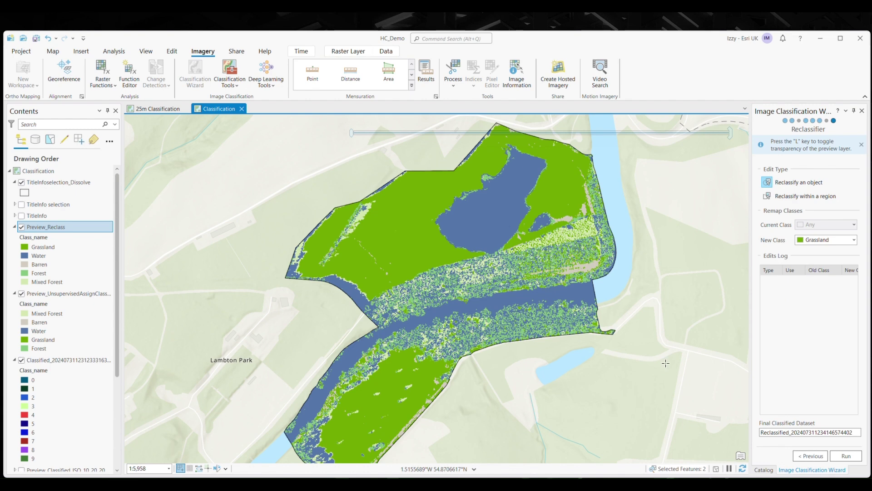
# Set the Current Class to Water and the New Class to Forest.
pyautogui.click(855, 224)
pyautogui.click(848, 247)
pyautogui.click(854, 240)
pyautogui.click(832, 285)
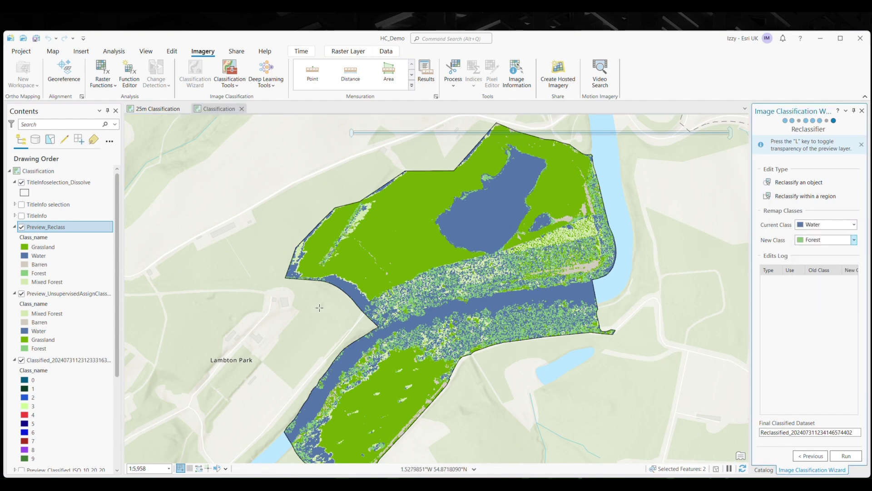
pyautogui.scroll(1, 301, 283)
# Outline a reclassification region along the water strip on the park's western edge.
pyautogui.click(347, 159)
pyautogui.click(285, 219)
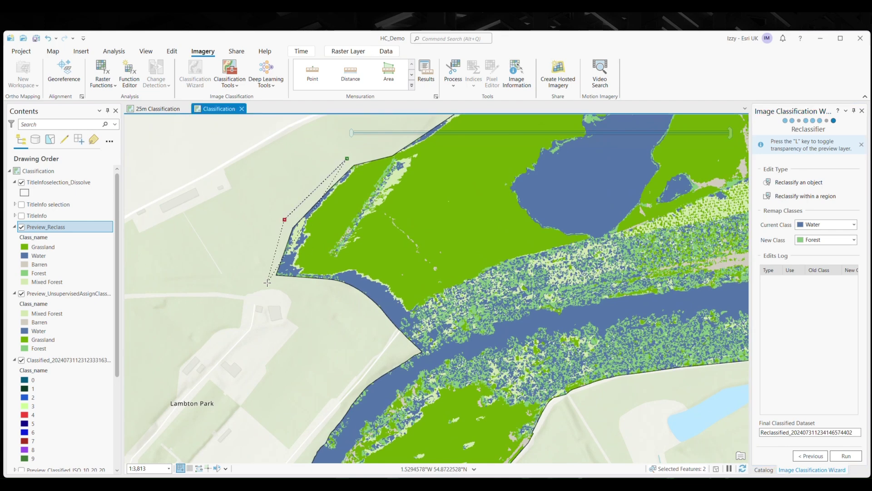
pyautogui.click(268, 283)
pyautogui.click(403, 346)
pyautogui.click(423, 300)
pyautogui.click(364, 263)
pyautogui.click(437, 158)
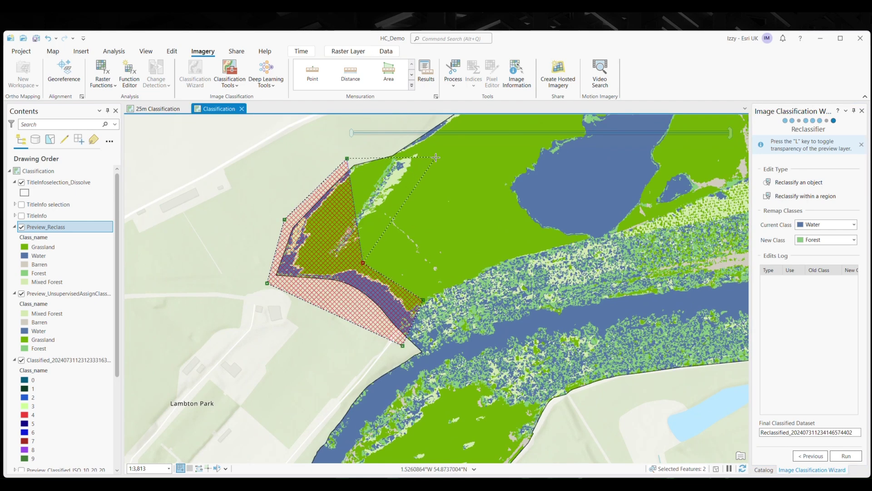
pyautogui.scroll(-1, 509, 227)
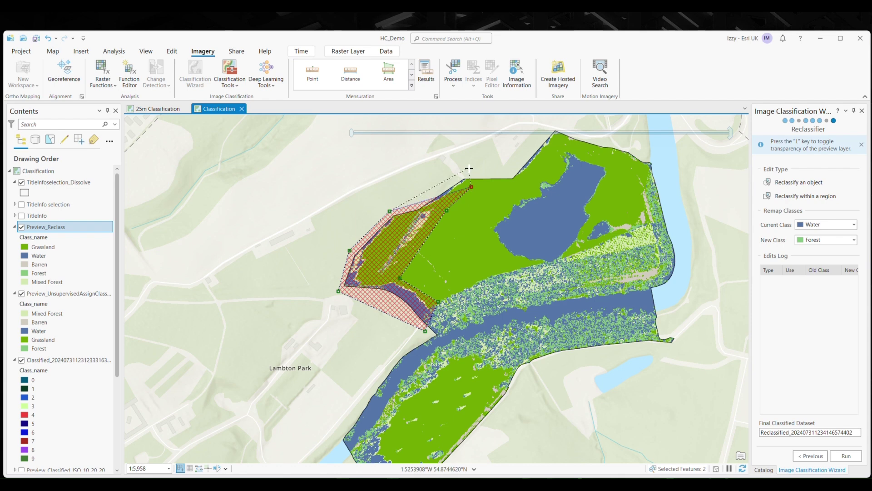
# Extend the region to the north-east tip and finish it, converting its Water to Forest.
pyautogui.click(520, 185)
pyautogui.click(553, 154)
pyautogui.scroll(-1, 509, 255)
pyautogui.scroll(1, 536, 163)
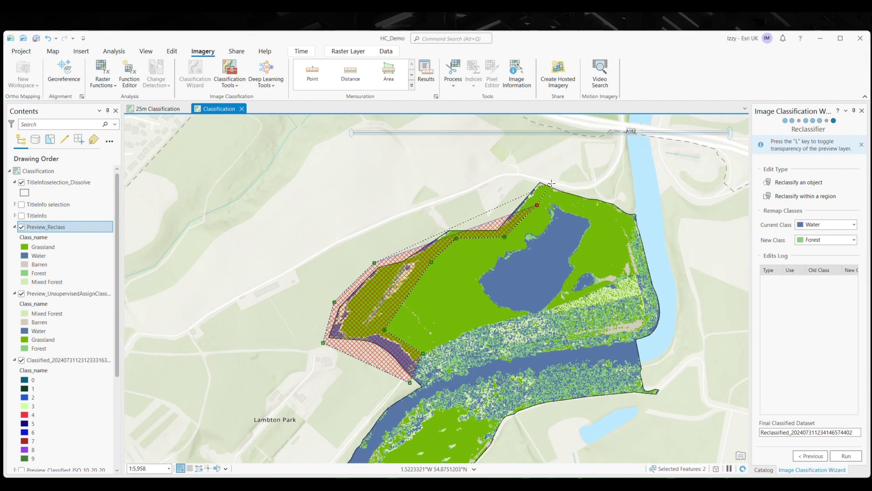
pyautogui.click(552, 183)
pyautogui.click(536, 175)
pyautogui.doubleClick(395, 249)
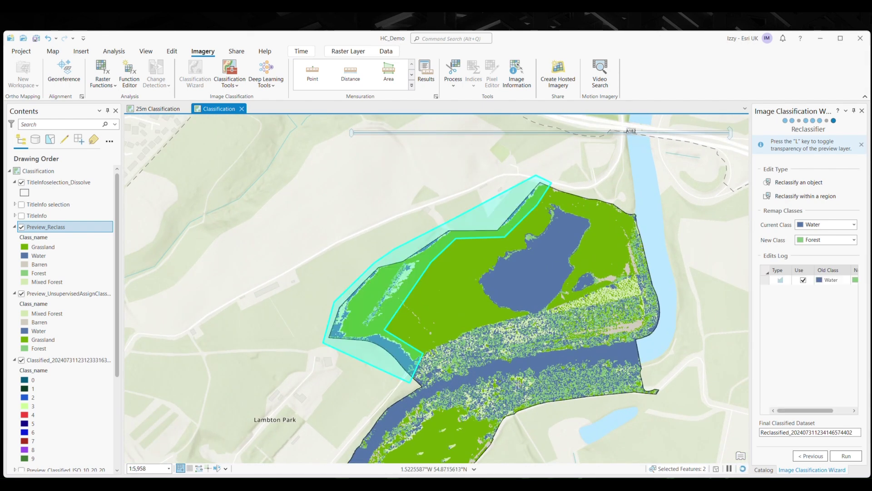
# Run the wizard to generate the final reclassified raster.
pyautogui.scroll(1, 378, 381)
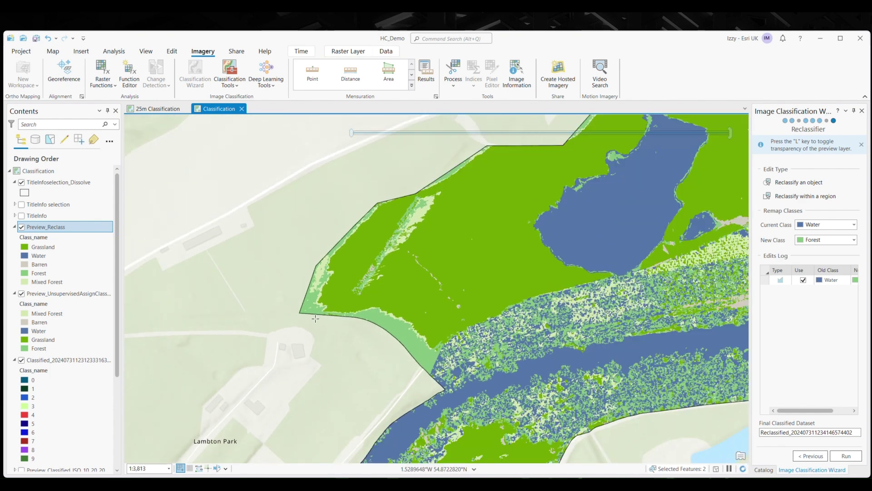
pyautogui.scroll(-2, 315, 319)
pyautogui.click(846, 456)
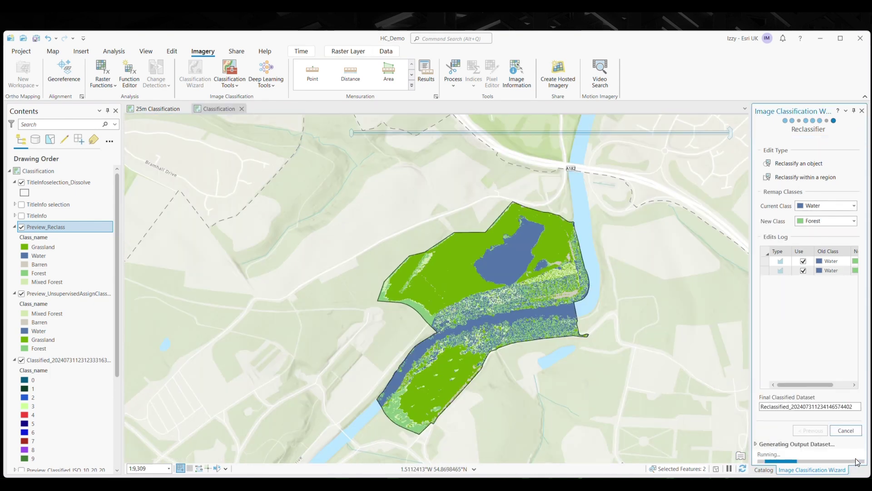
pyautogui.scroll(1, 573, 414)
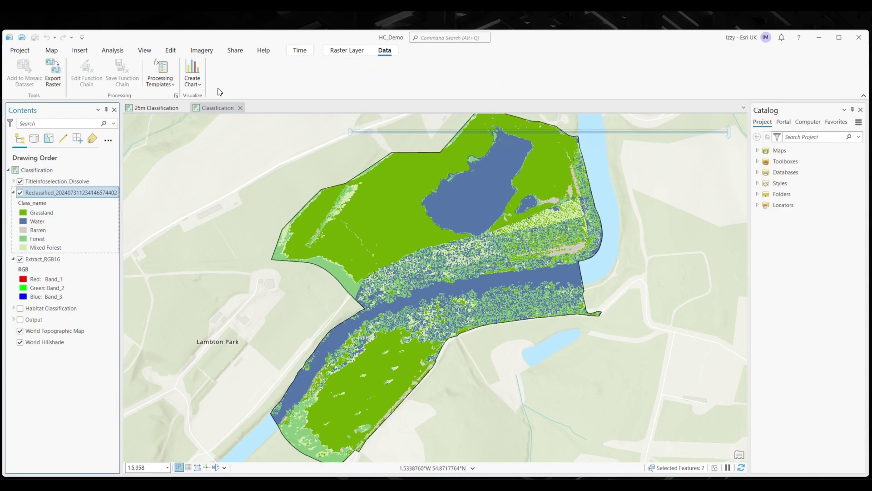
# Create a bar chart of the reclassified layer and review its Series, Axes and Guides settings.
pyautogui.click(196, 85)
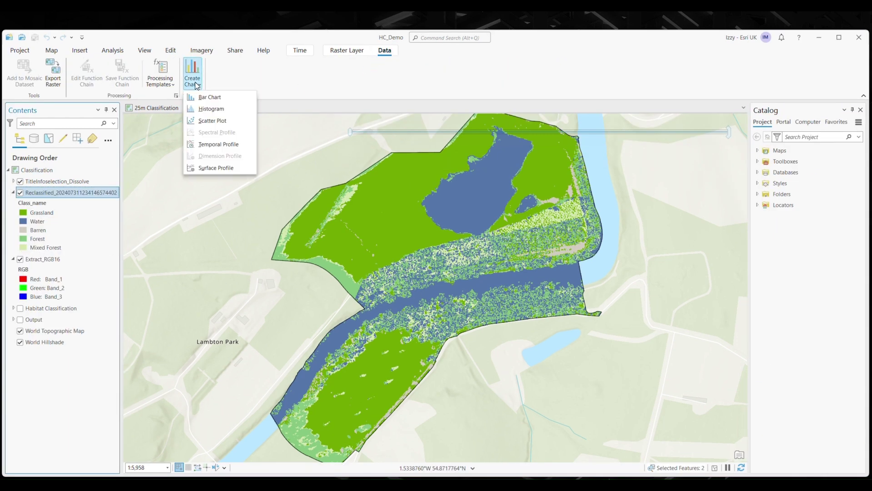
pyautogui.click(215, 97)
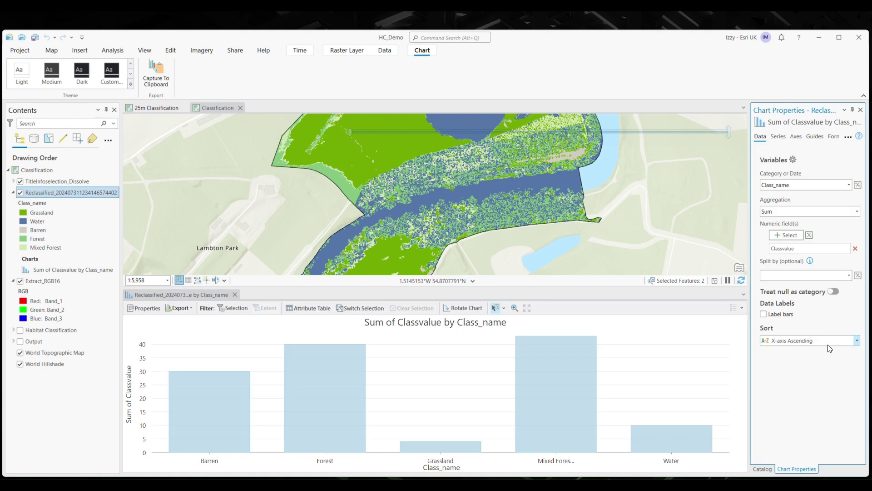
pyautogui.click(779, 135)
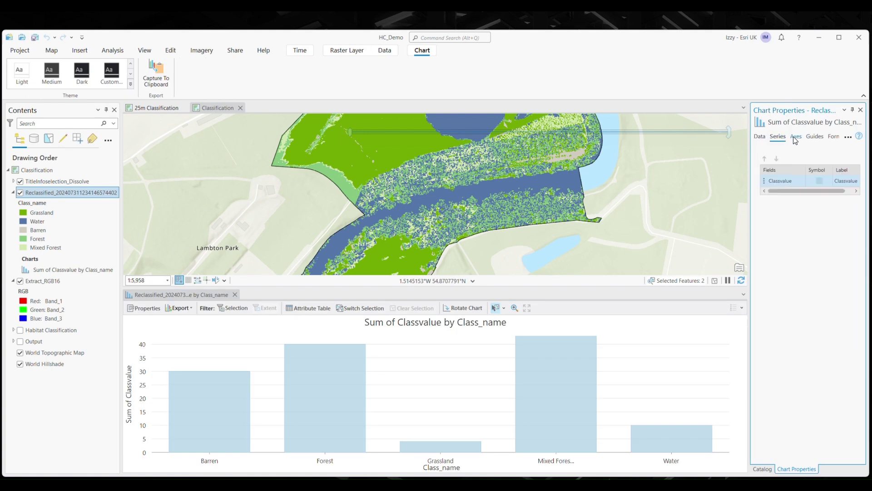
pyautogui.click(794, 138)
pyautogui.click(815, 137)
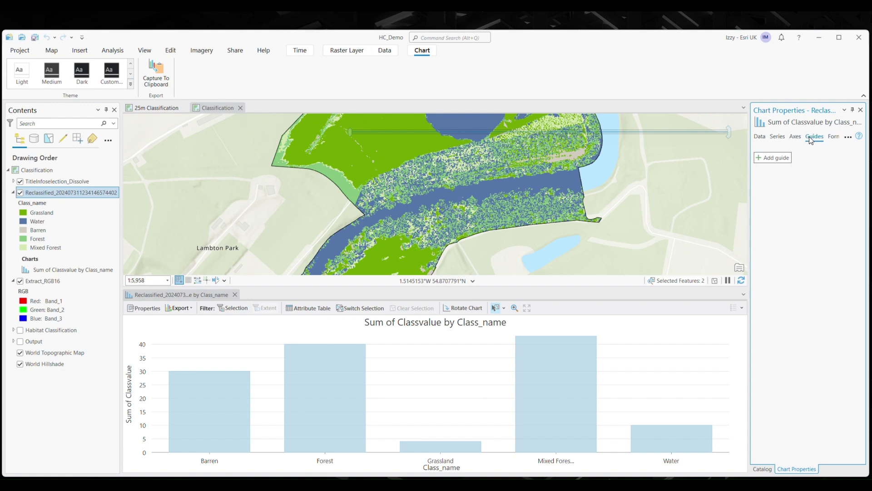
# Apply the Dark theme to the chart and give the map more room above it.
pyautogui.click(833, 138)
pyautogui.click(830, 217)
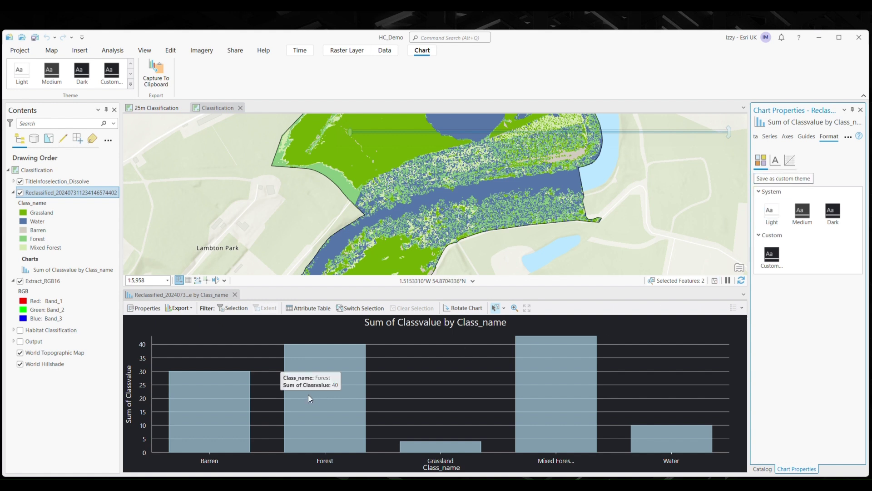
pyautogui.moveTo(233, 408)
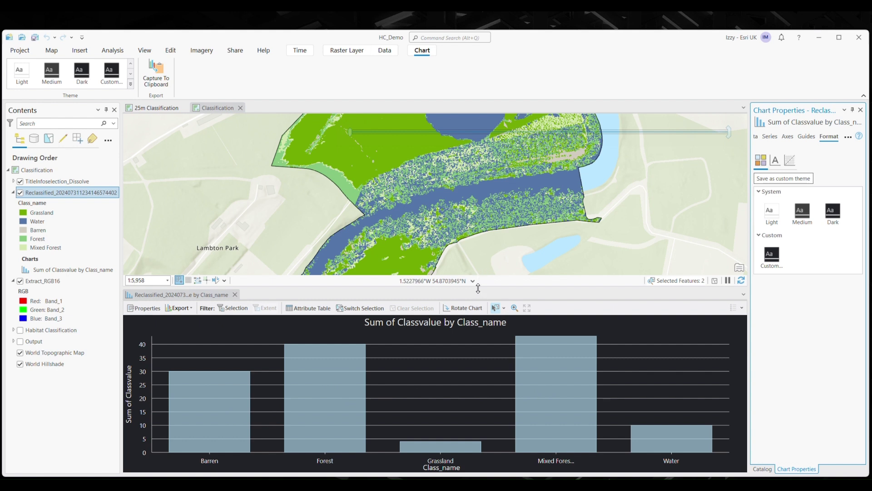
pyautogui.moveTo(478, 287); pyautogui.dragTo(480, 312)
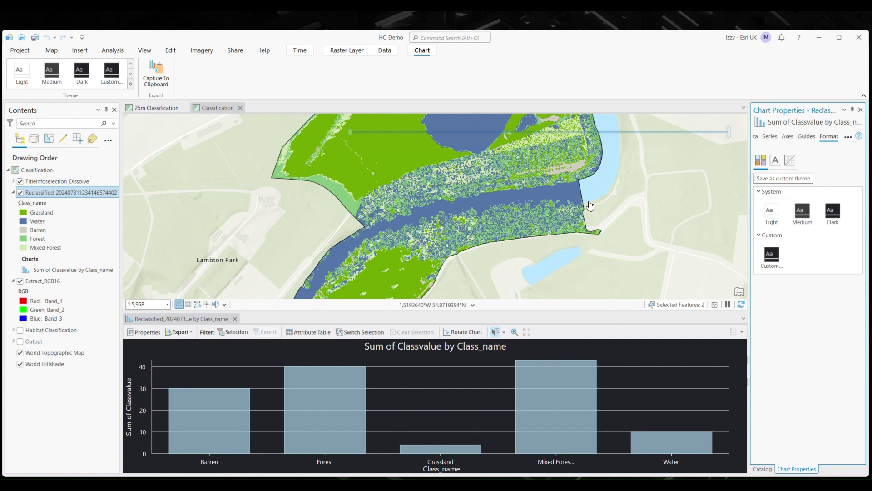
pyautogui.scroll(-1, 551, 249)
pyautogui.scroll(-1, 551, 249)
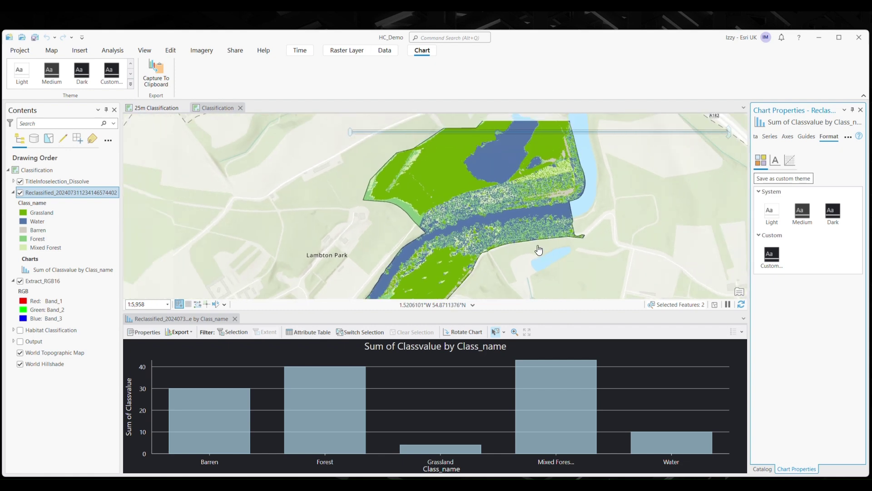
pyautogui.scroll(-1, 504, 246)
pyautogui.scroll(-2, 506, 247)
pyautogui.moveTo(510, 250); pyautogui.dragTo(497, 205)
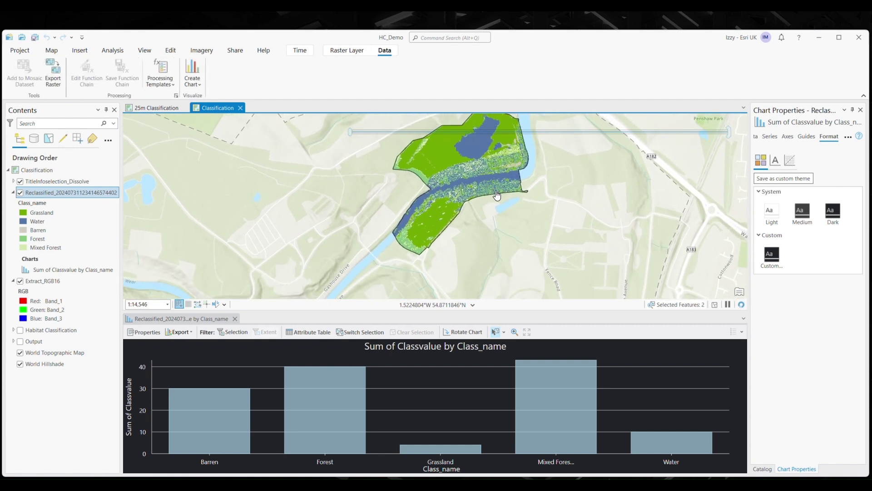
pyautogui.moveTo(506, 217); pyautogui.dragTo(503, 234)
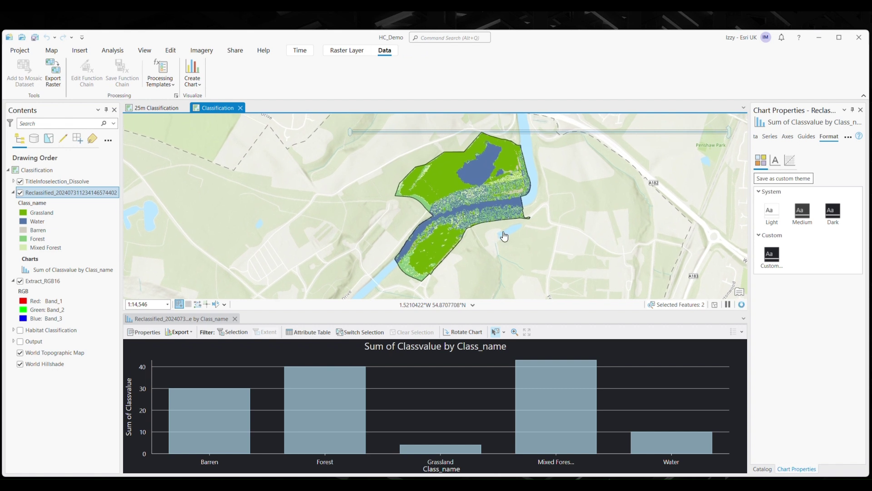